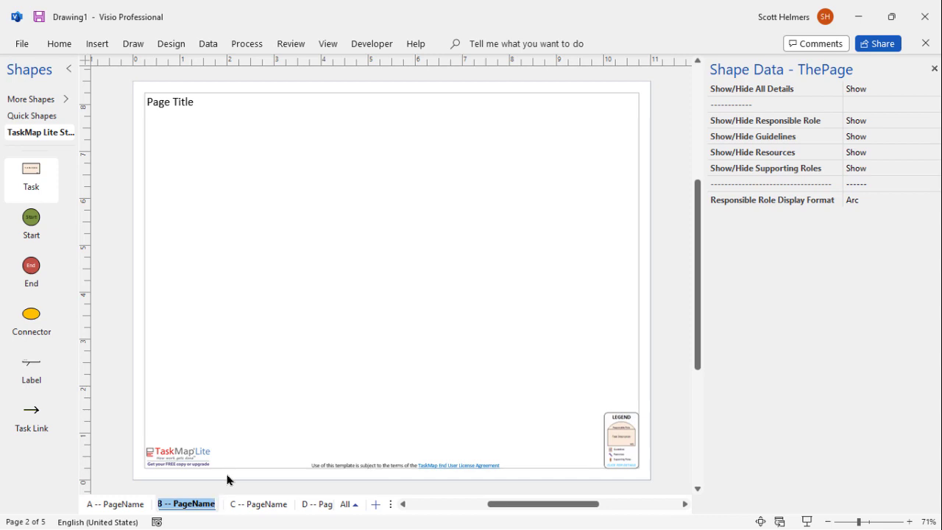
# Step: Rename page B to "B -- HR Recruiting"
pyautogui.press('End')
pyautogui.hotkey('ctrl', 'shift', 'Left')
pyautogui.write('HR R')
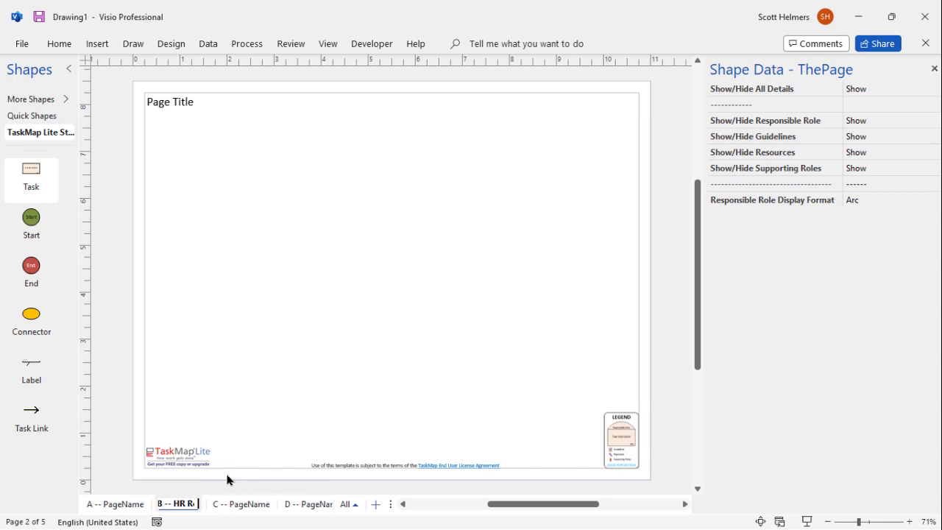
pyautogui.write('ecruiting')
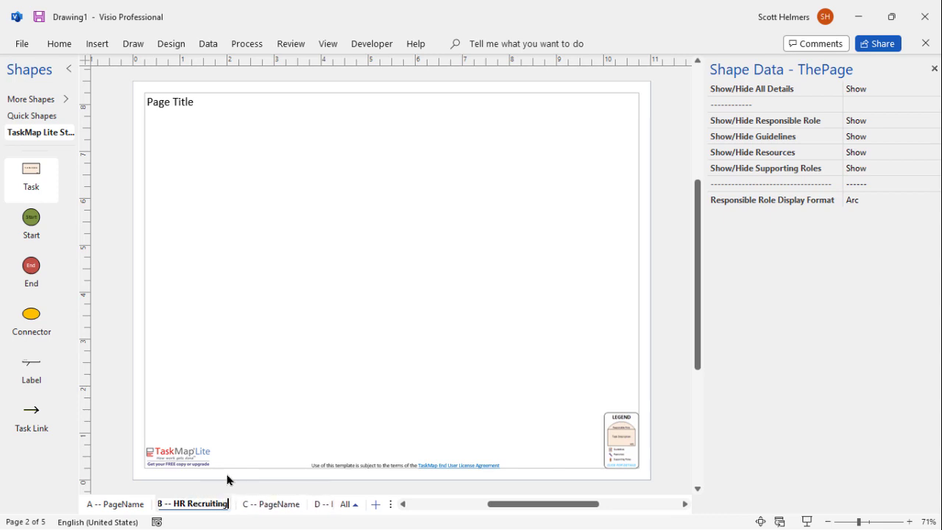
pyautogui.click(219, 265)
# Step: Place a Start shape in the upper-left area of the page, add a Task in line to its right, and link them
pyautogui.moveTo(30, 217); pyautogui.dragTo(184, 213)
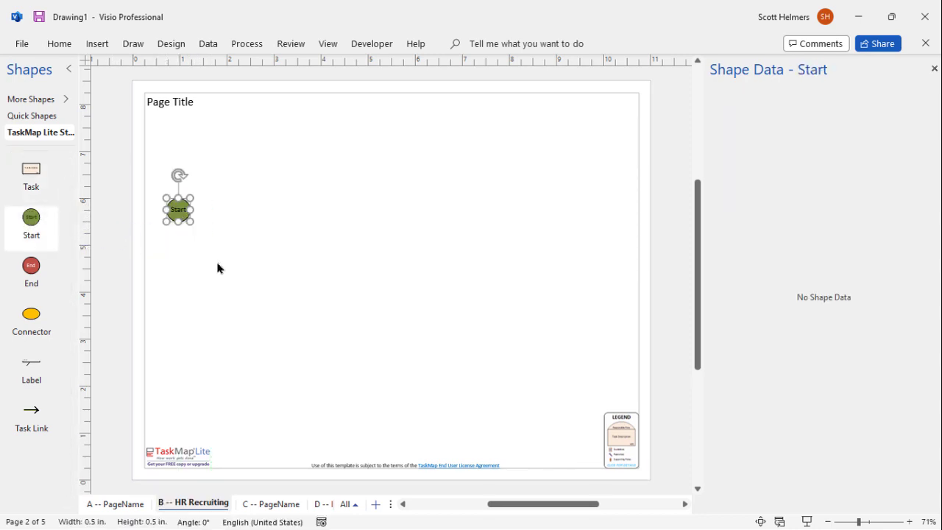
pyautogui.moveTo(31, 171); pyautogui.dragTo(264, 210)
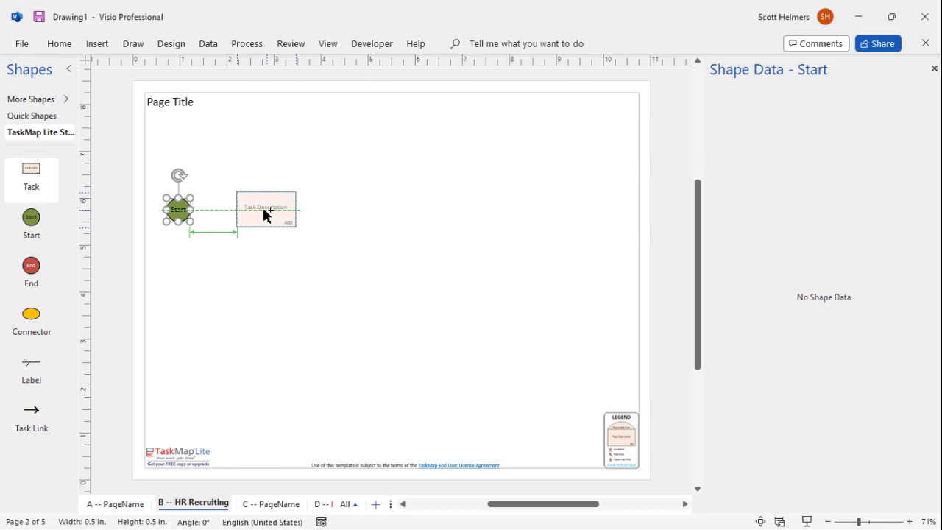
pyautogui.moveTo(272, 208); pyautogui.dragTo(270, 212)
pyautogui.moveTo(272, 214); pyautogui.dragTo(272, 214)
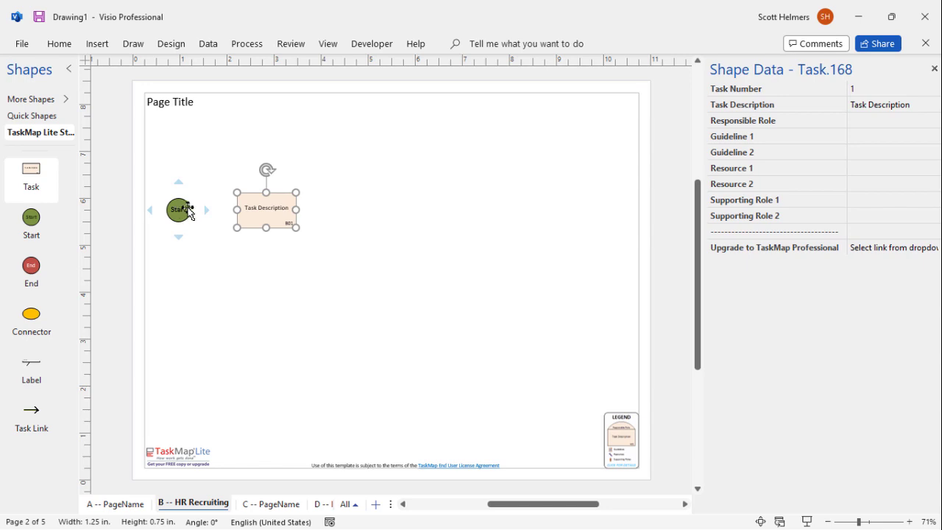
pyautogui.click(205, 209)
# Step: Extend the flow rightward from the first task with two more automatically linked Task shapes
pyautogui.moveTo(310, 211)
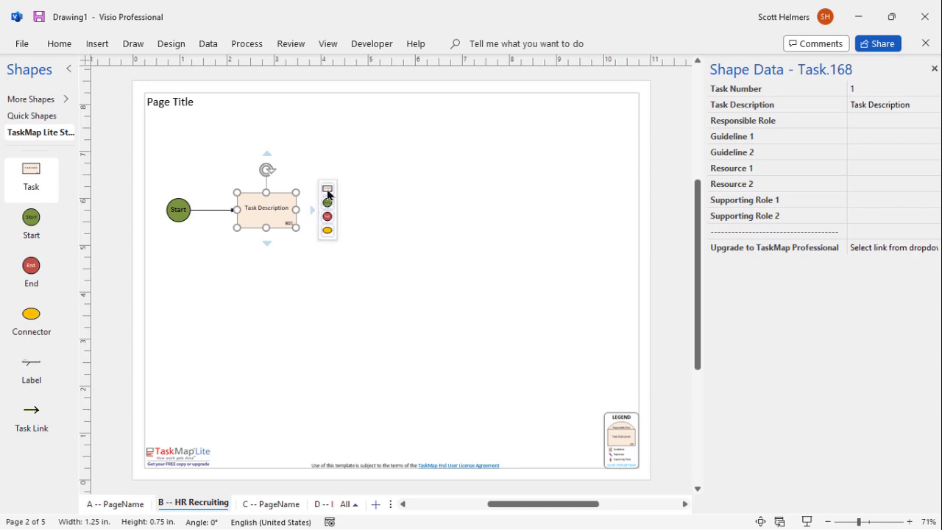
pyautogui.click(327, 191)
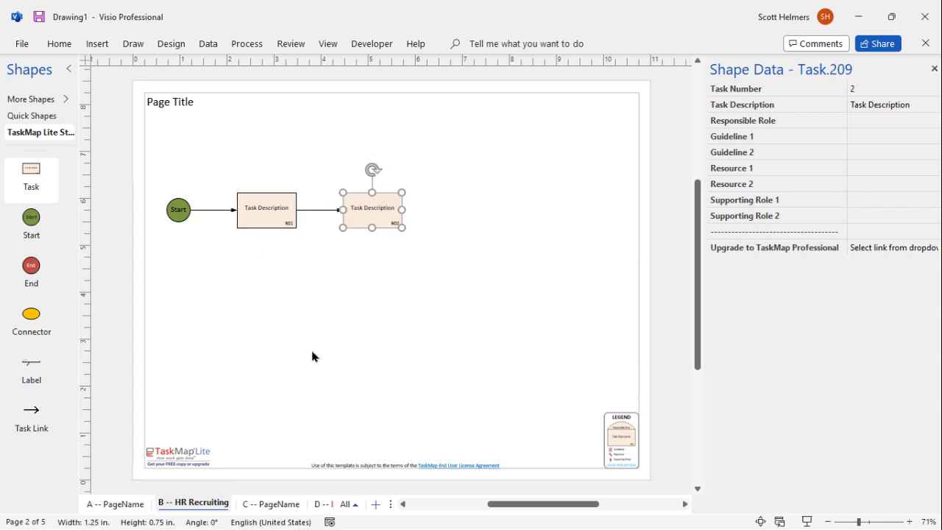
pyautogui.moveTo(422, 209)
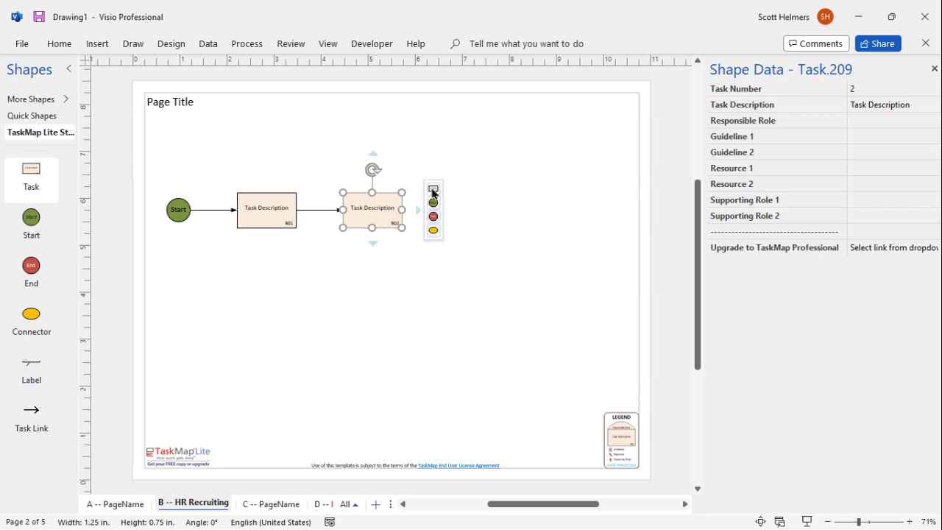
pyautogui.click(434, 188)
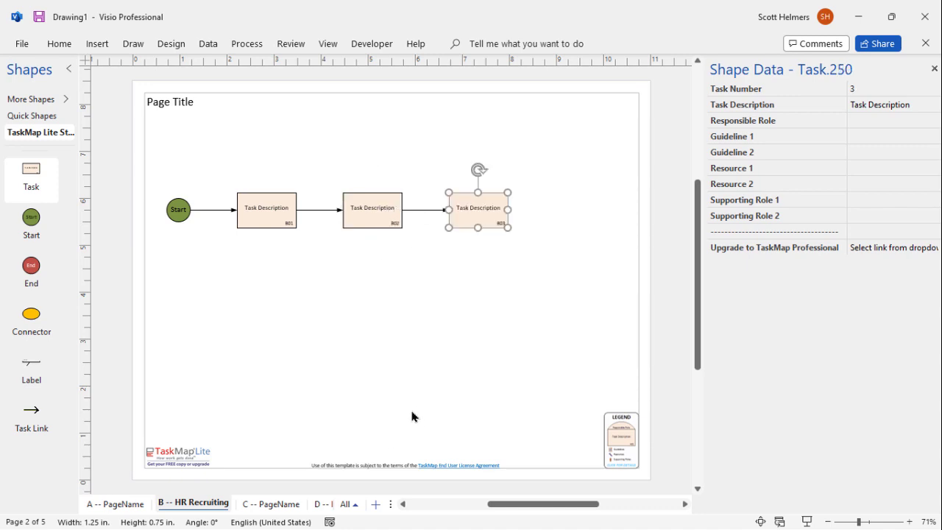
# Step: Set the description of the link between Start and the first task to "Hiring need requested"
pyautogui.click(213, 210)
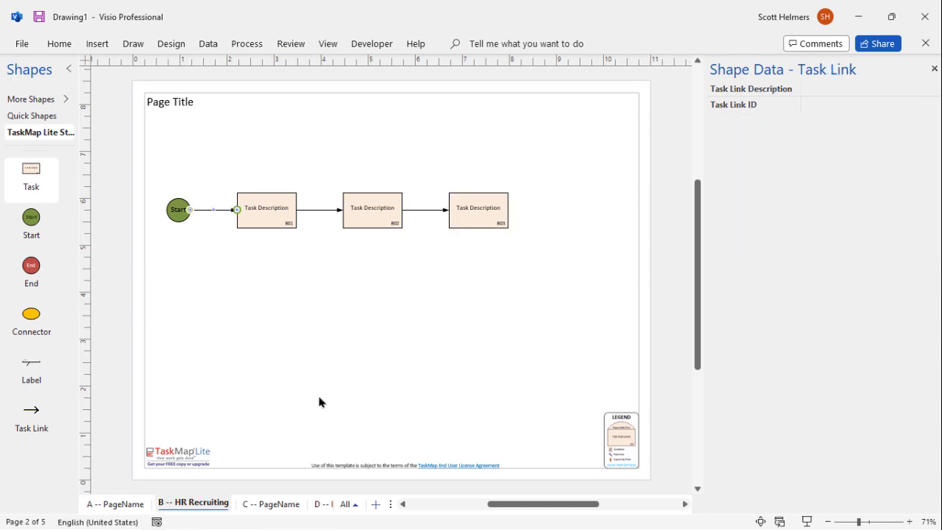
pyautogui.click(829, 89)
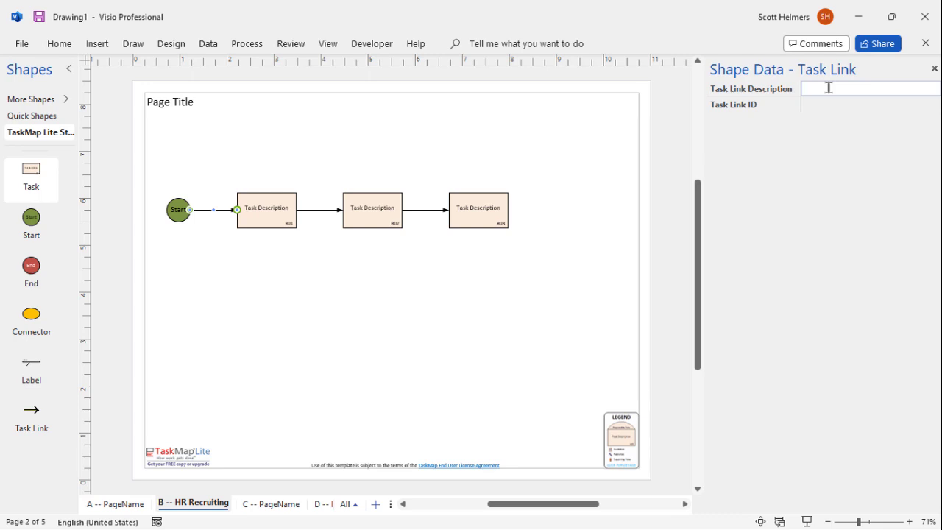
pyautogui.write('Hiring need requested')
pyautogui.click(208, 233)
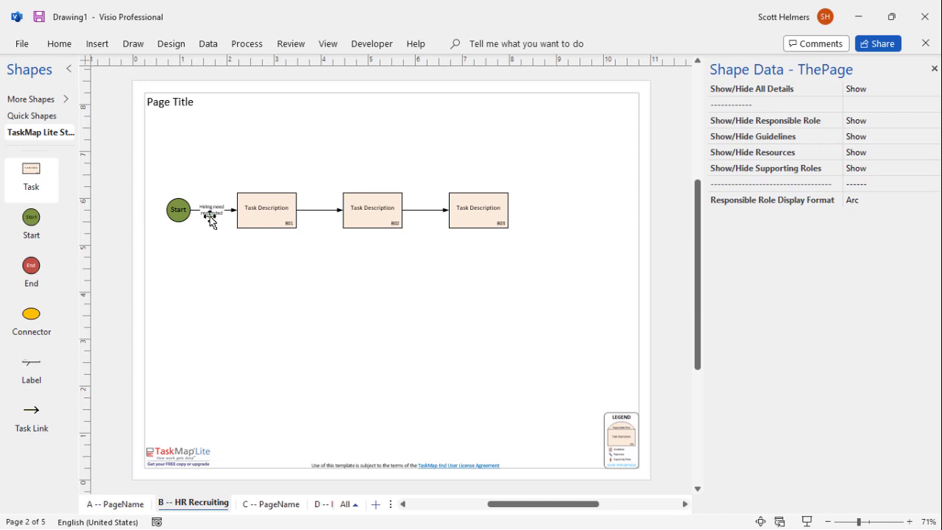
# Step: Set the text of task B01 to "Log job request"
pyautogui.moveTo(145, 175); pyautogui.dragTo(555, 289)
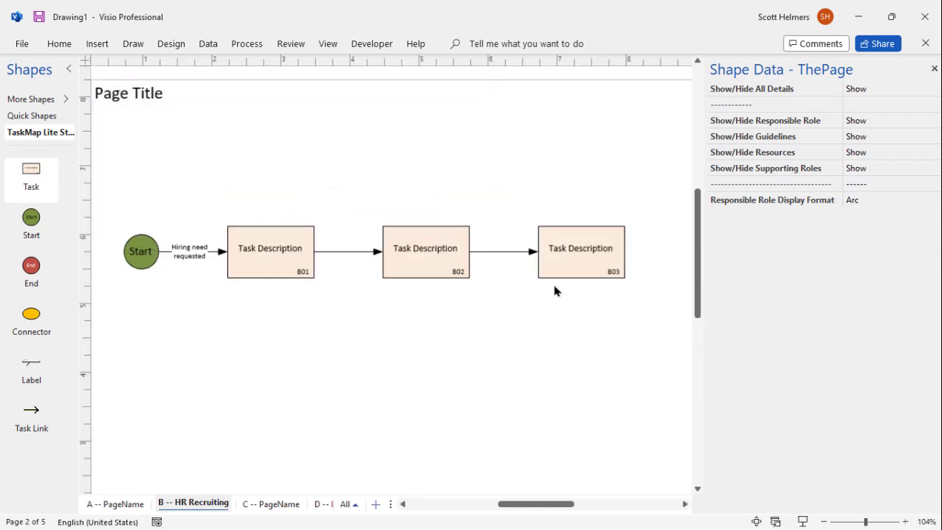
pyautogui.click(270, 251)
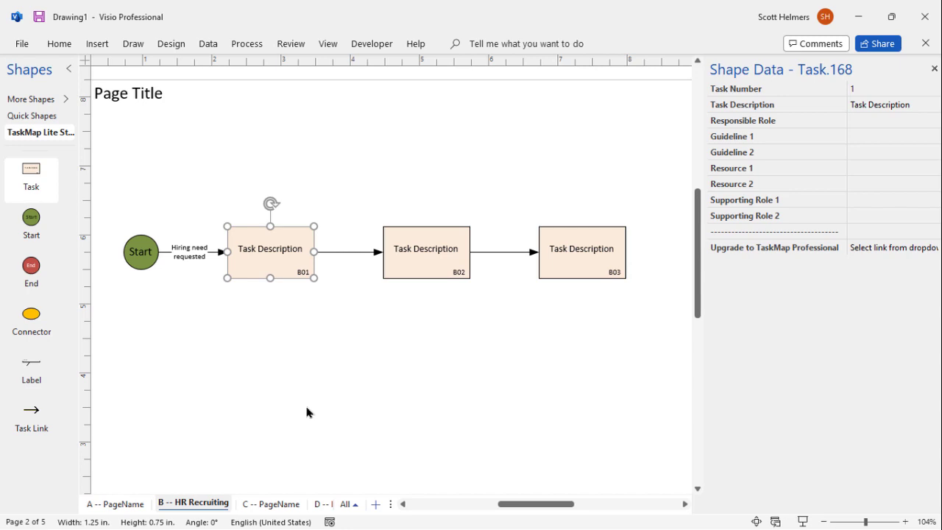
pyautogui.write('Log j')
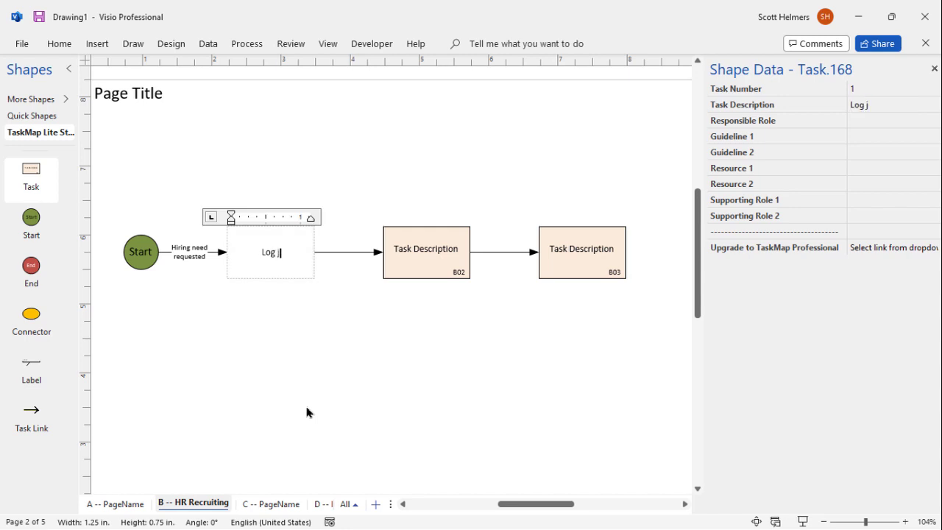
pyautogui.write('ob request')
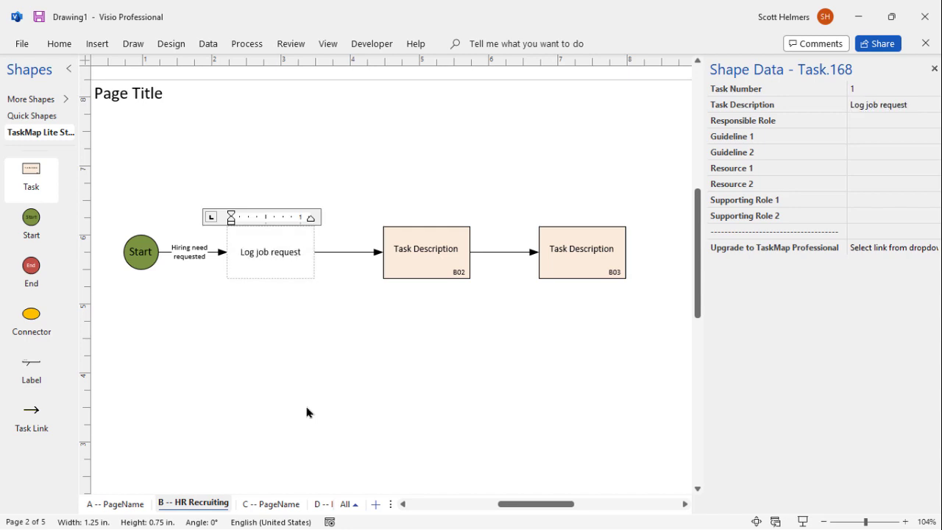
pyautogui.click(356, 352)
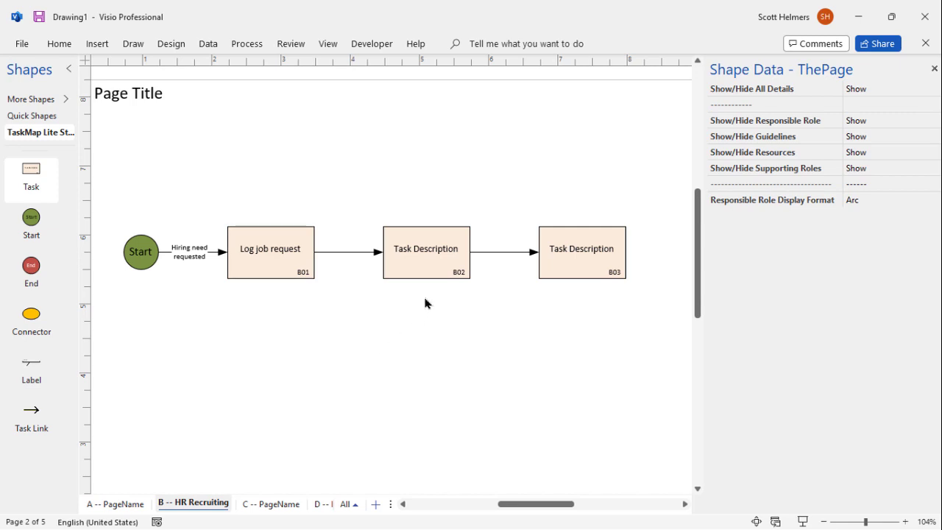
# Step: Set task B01's Responsible Role to "Recruiter" and its Guideline 1 to "HR Policy Manual"
pyautogui.click(276, 256)
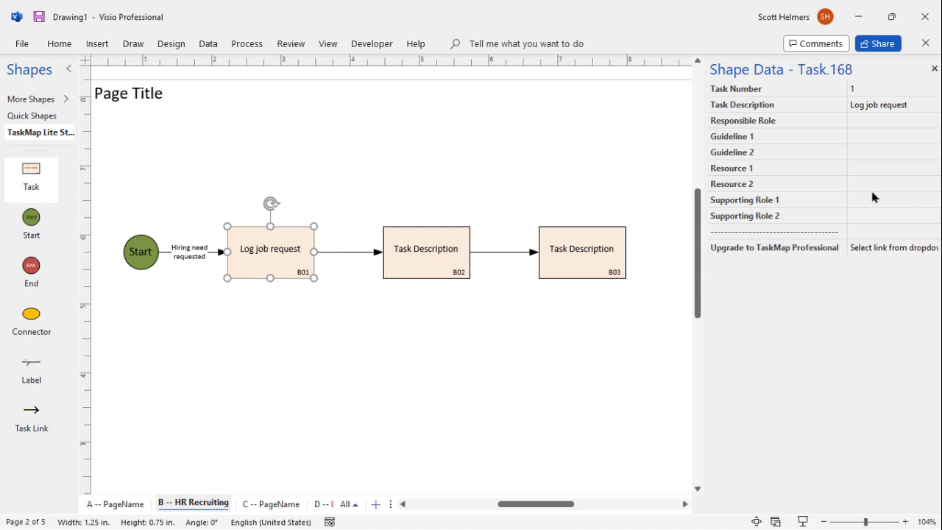
pyautogui.click(881, 122)
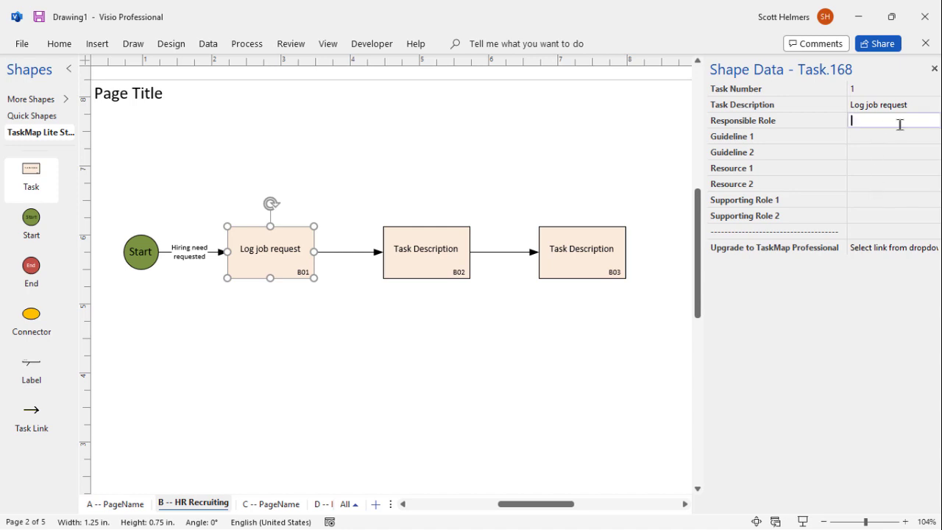
pyautogui.write('Recruiter')
pyautogui.click(895, 137)
pyautogui.write('H')
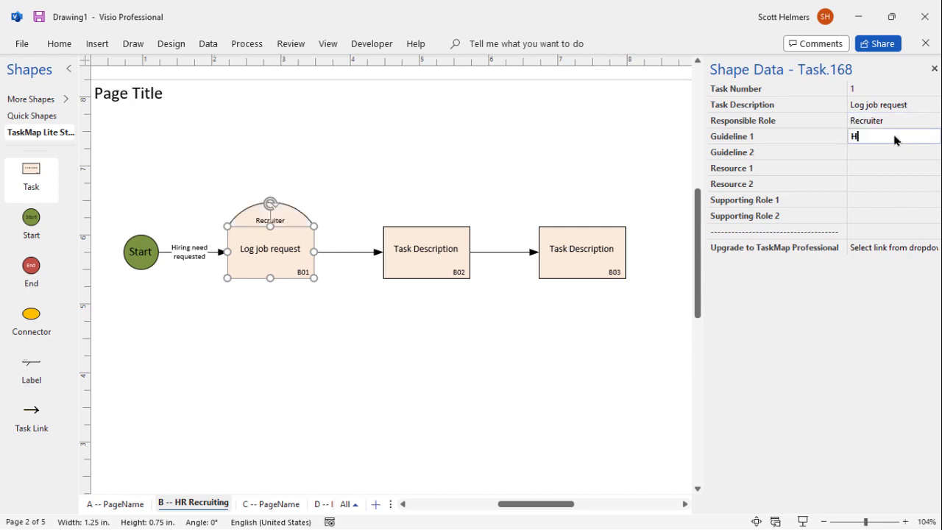
pyautogui.write('R Policy Manual')
pyautogui.press('Return')
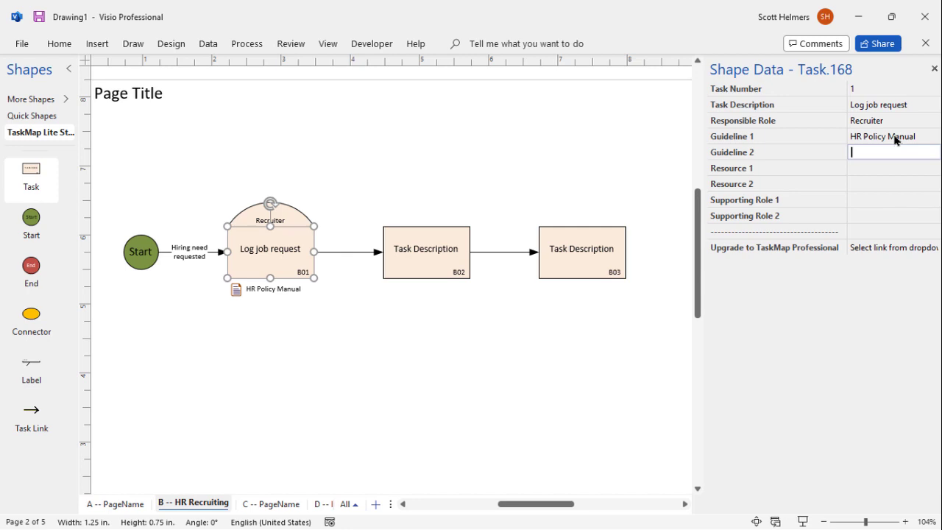
# Step: Set Resource 1 of the "Log job request" task to "HRIS" and Supporting Role 1 to "HR Manager"
pyautogui.press('Return')
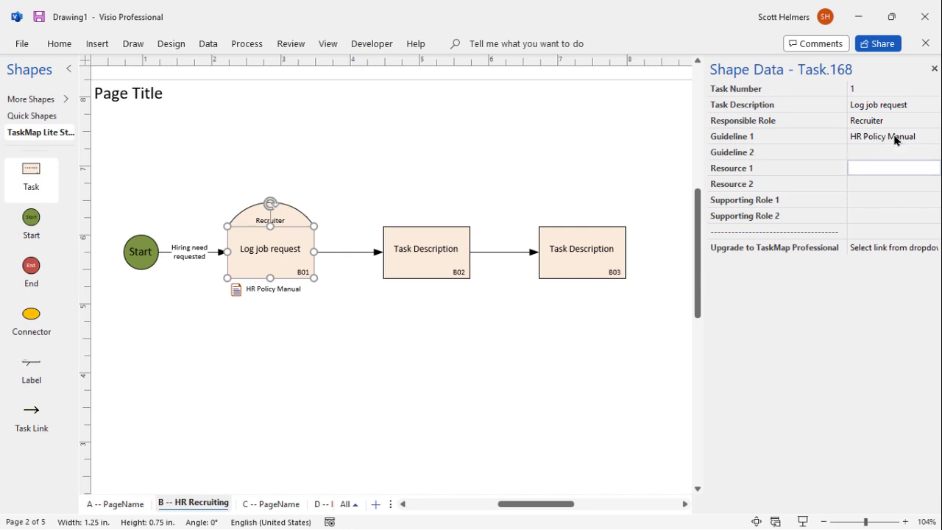
pyautogui.write('HRIS')
pyautogui.press('Return')
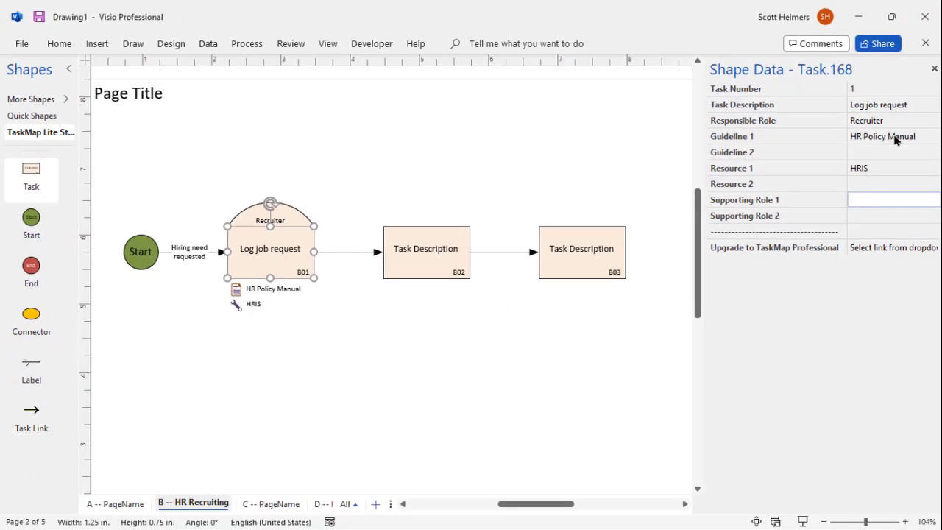
pyautogui.write('HR Manager')
pyautogui.click(343, 364)
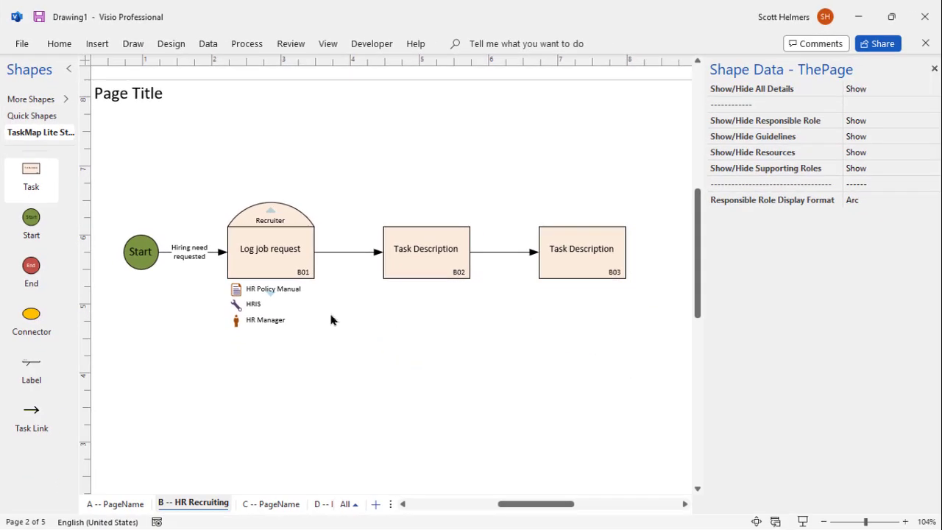
# Step: Rename page C to "C -- Onboarding"
pyautogui.click(270, 507)
pyautogui.doubleClick(274, 505)
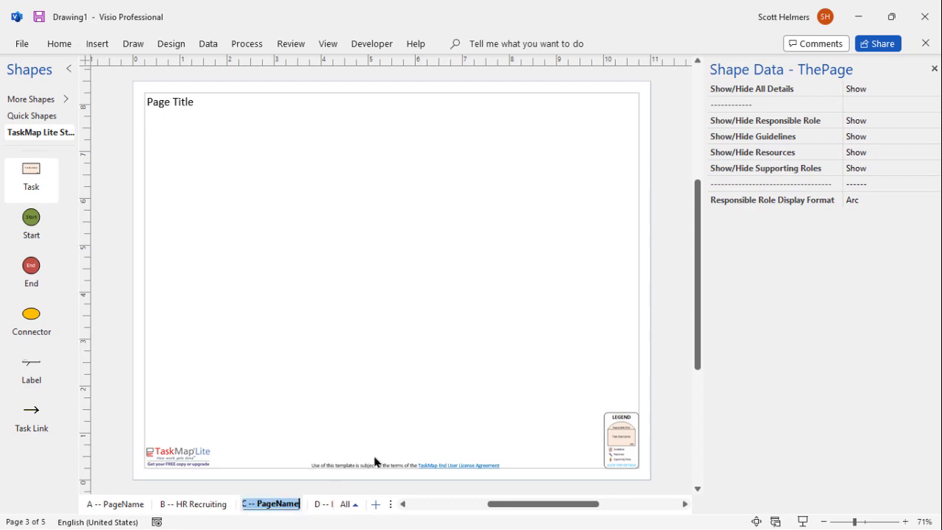
pyautogui.press('End')
pyautogui.hotkey('ctrl', 'shift', 'Left')
pyautogui.write('O')
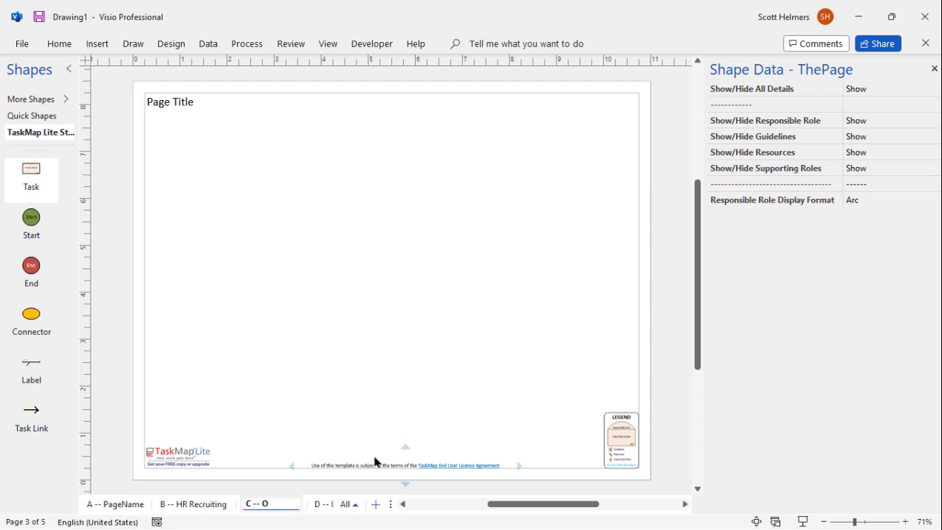
pyautogui.write('nboarding')
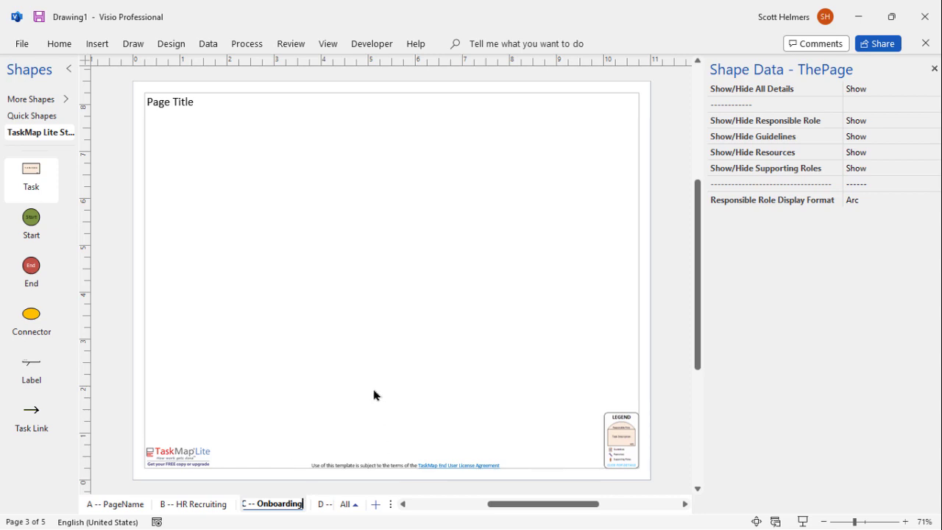
pyautogui.press('Return')
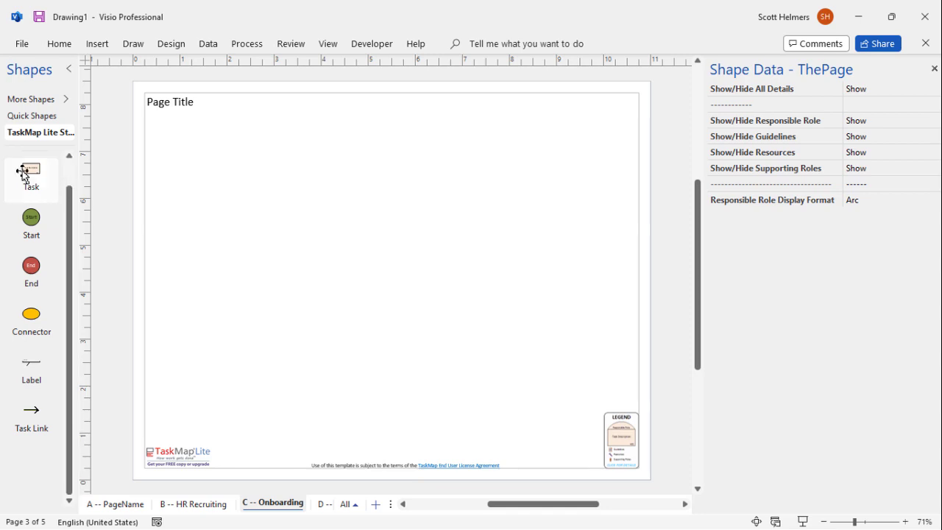
# Step: Build a horizontal row of three linked Task shapes in the middle of the Onboarding page
pyautogui.moveTo(23, 175); pyautogui.dragTo(300, 249)
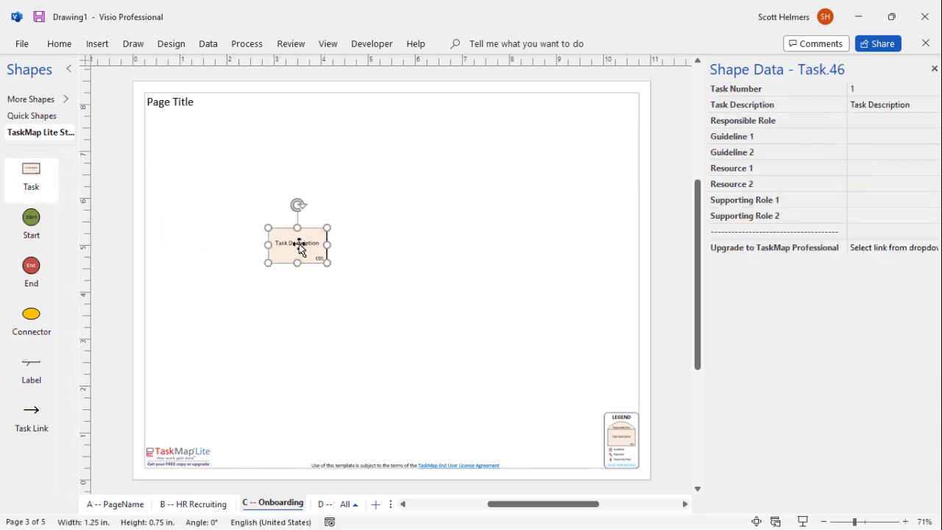
pyautogui.moveTo(351, 246)
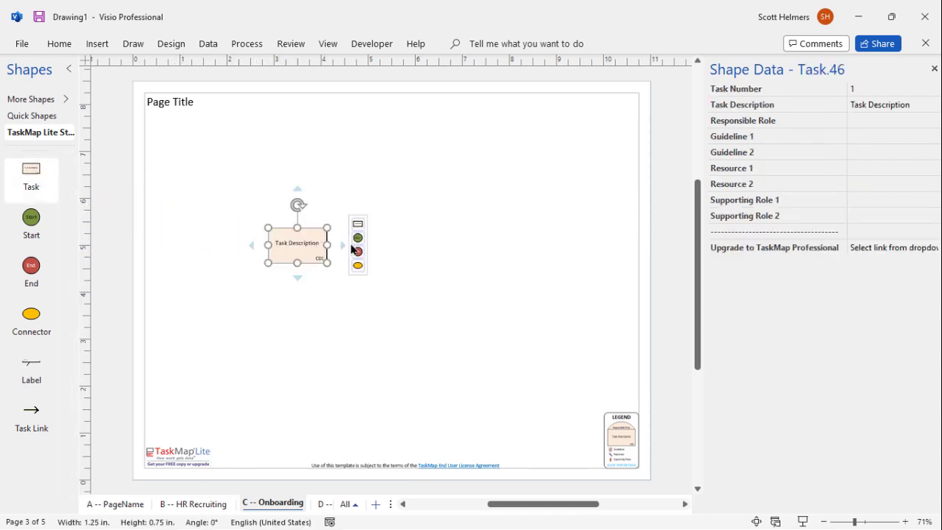
pyautogui.click(358, 224)
pyautogui.moveTo(448, 247)
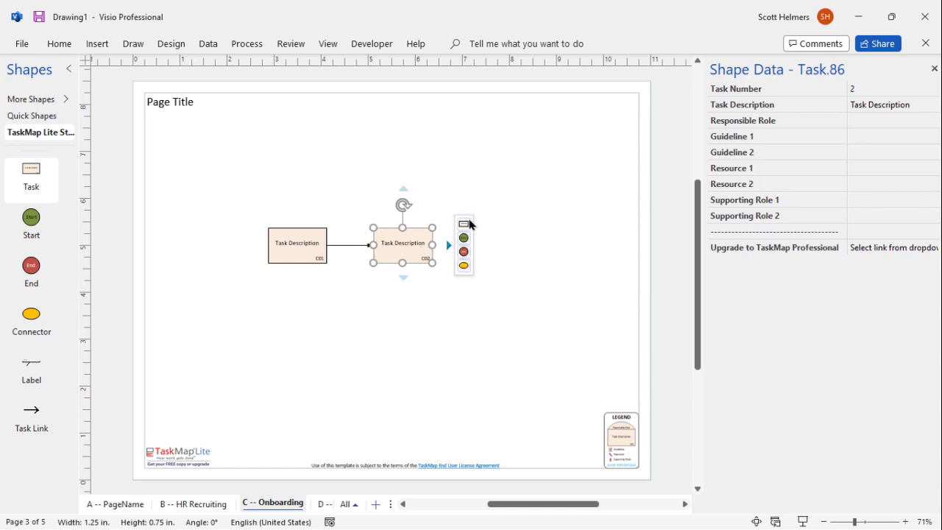
pyautogui.click(464, 224)
pyautogui.click(492, 293)
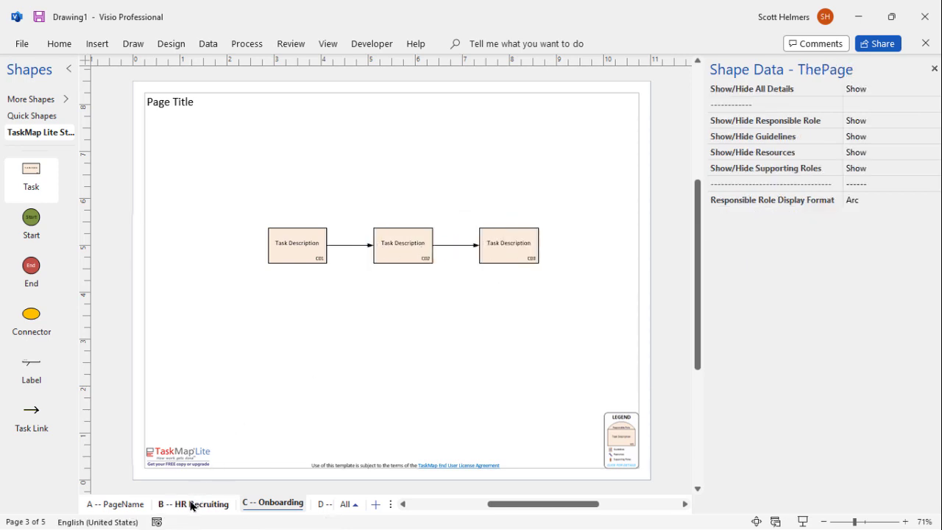
# Step: On the HR Recruiting page, add a Connector shape after task B03, aligned with the row, and link B03 to it
pyautogui.click(192, 505)
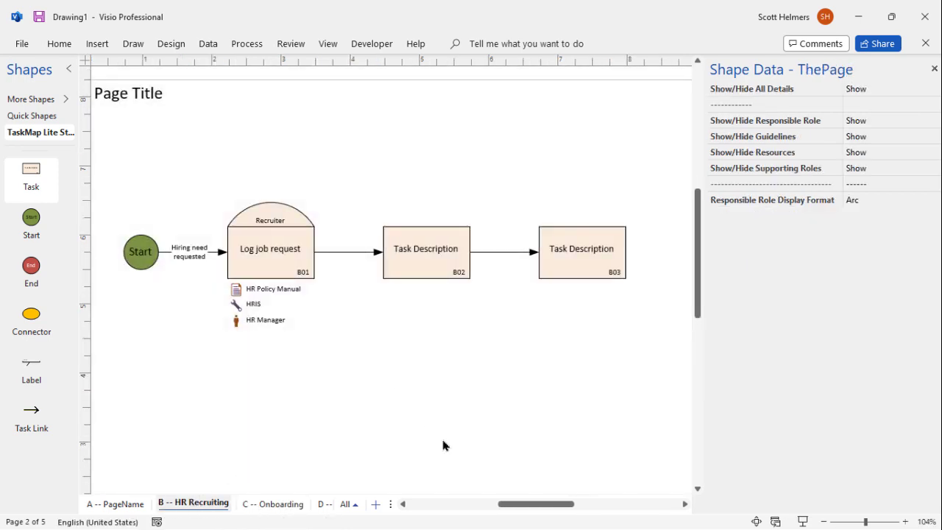
pyautogui.moveTo(507, 504); pyautogui.dragTo(528, 510)
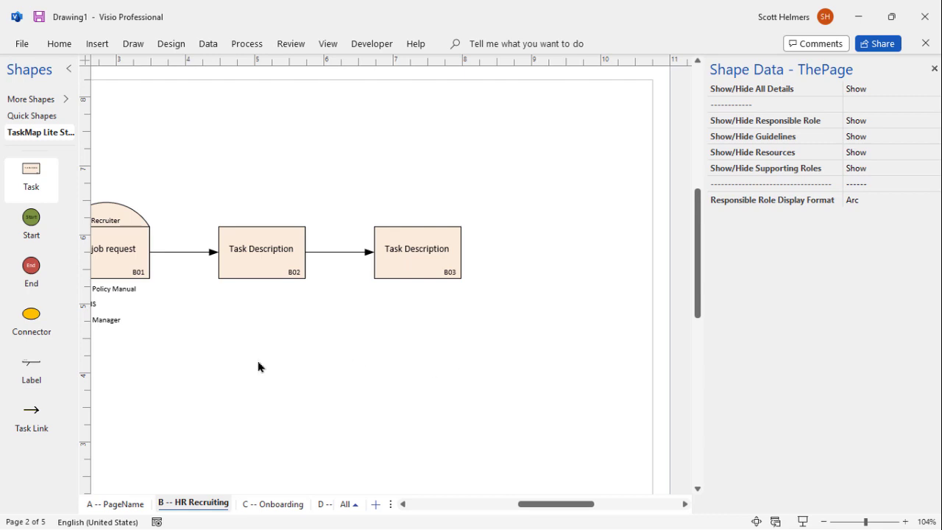
pyautogui.moveTo(34, 316); pyautogui.dragTo(554, 253)
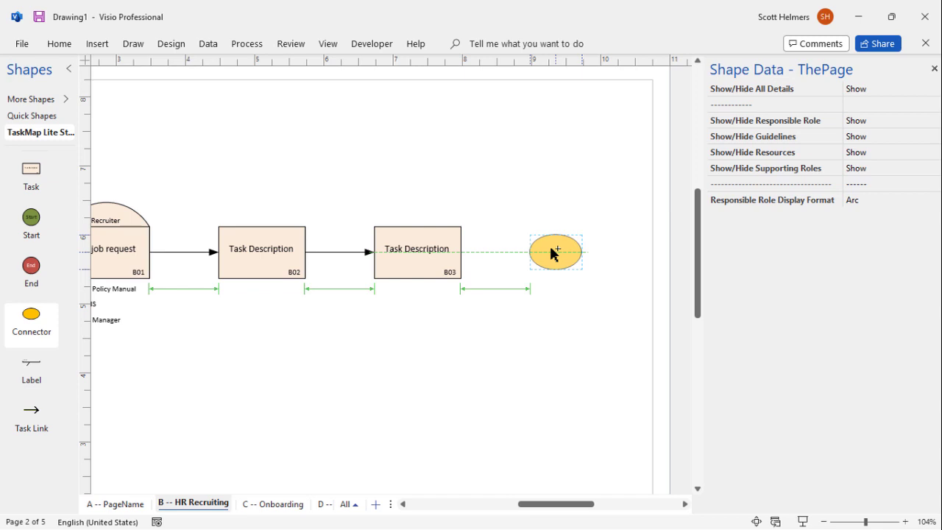
pyautogui.moveTo(553, 253); pyautogui.dragTo(551, 253)
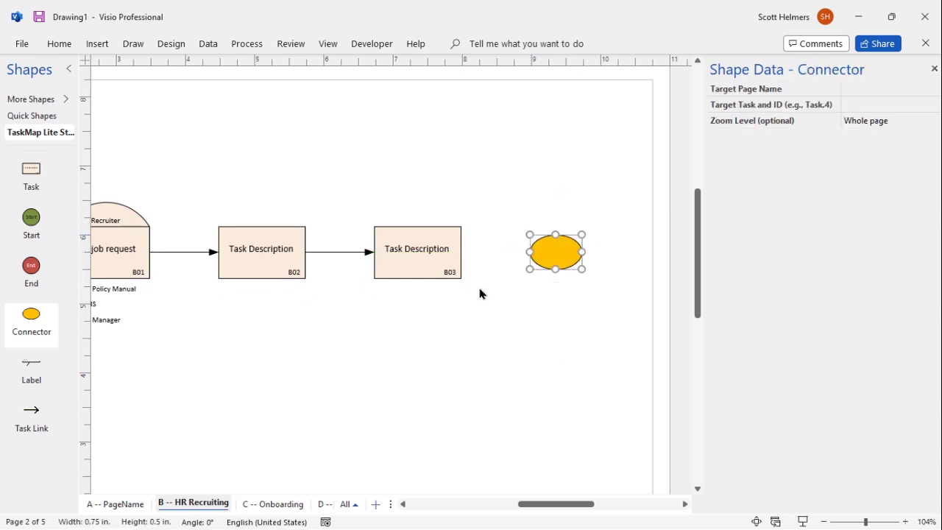
pyautogui.click(476, 252)
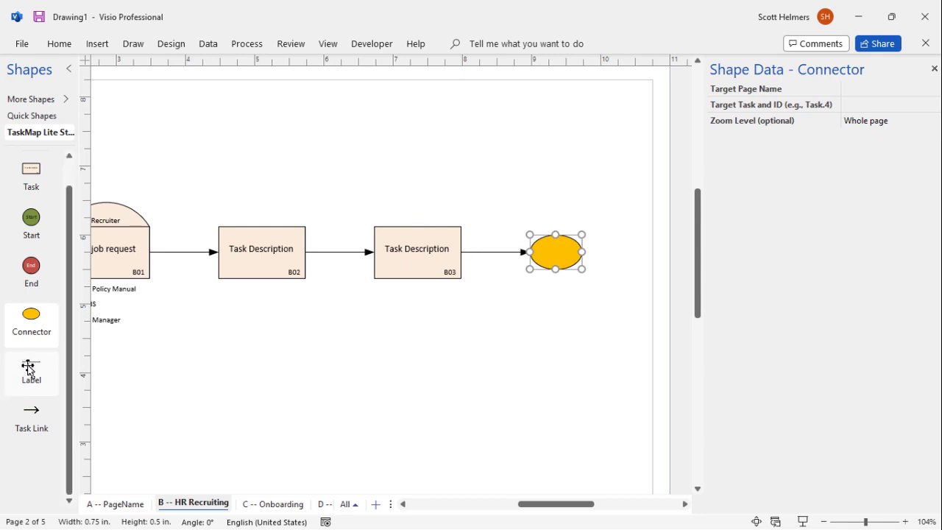
# Step: Add a Label shape above the Connector on the HR Recruiting page and attach its leader to the Connector
pyautogui.moveTo(31, 364); pyautogui.dragTo(596, 197)
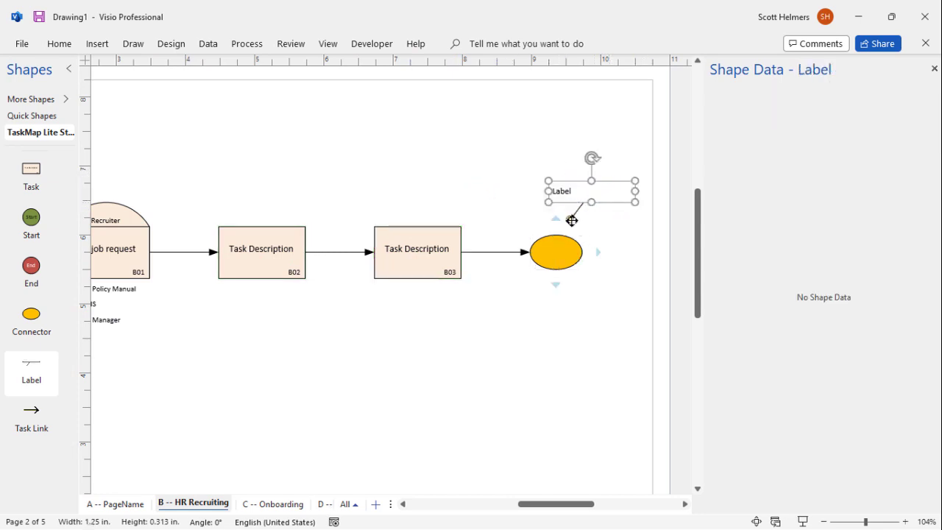
pyautogui.moveTo(569, 218); pyautogui.dragTo(558, 246)
pyautogui.click(582, 317)
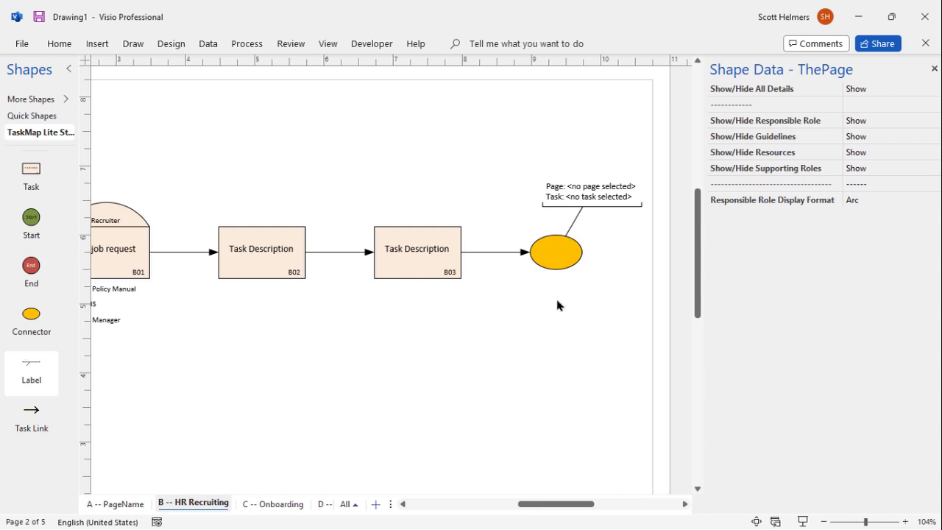
# Step: Set the HR Recruiting Connector's Target Page Name to "C -- Onboarding"
pyautogui.click(557, 252)
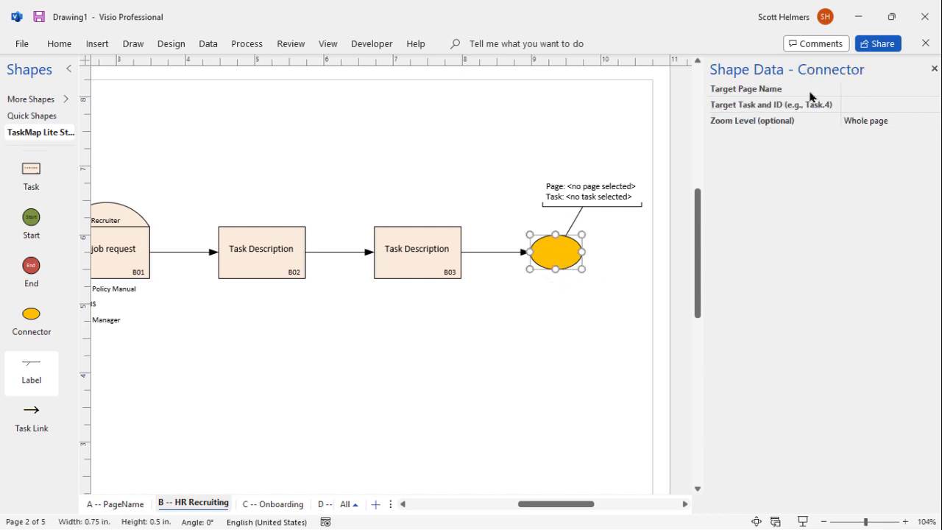
pyautogui.click(869, 90)
pyautogui.click(934, 86)
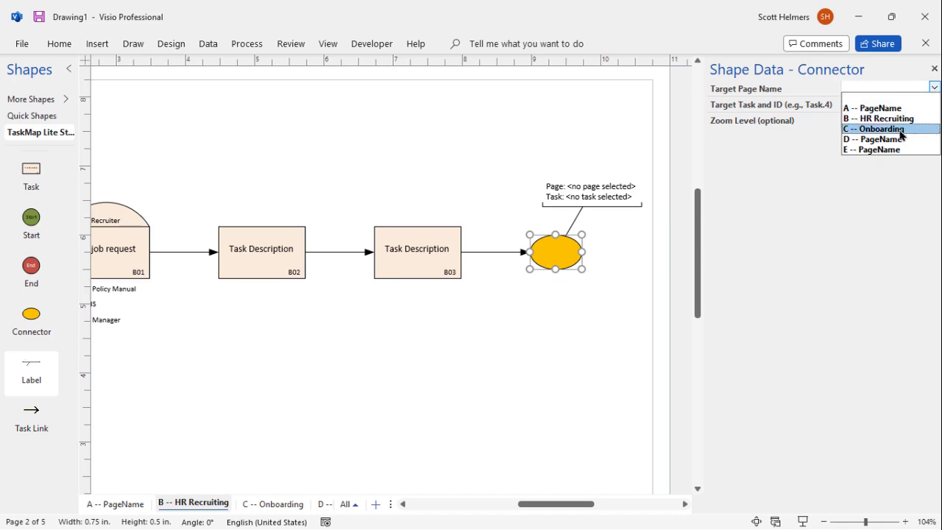
pyautogui.click(900, 132)
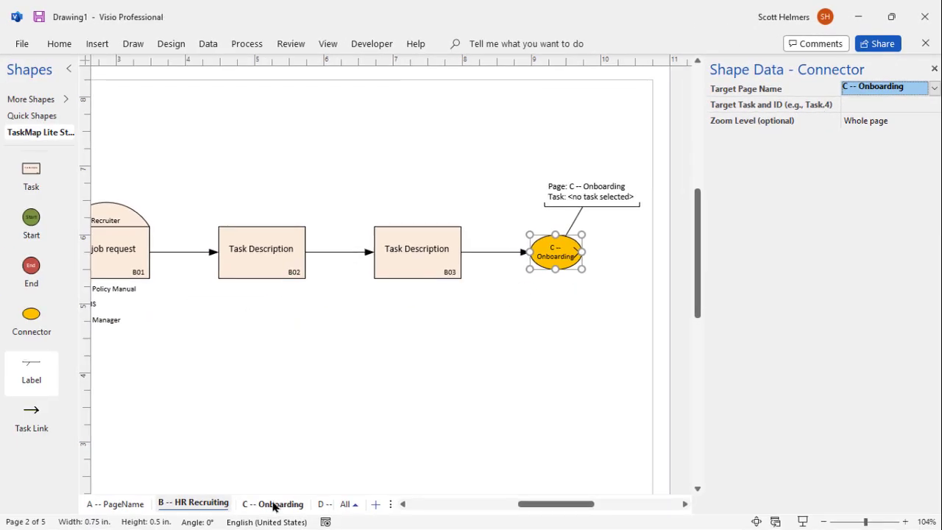
# Step: Look up the shape ID of the first Onboarding task and set the HR Recruiting Connector's Target Task and ID to "Task.46"
pyautogui.click(273, 505)
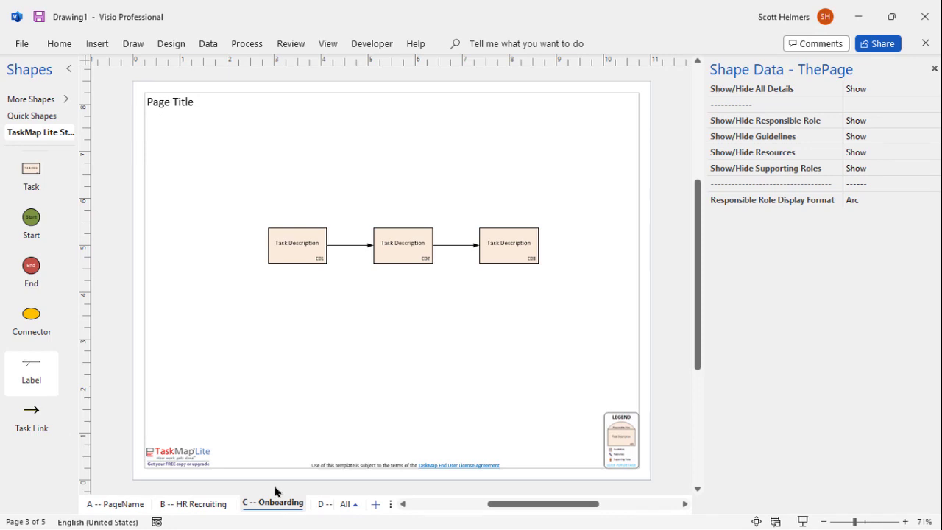
pyautogui.click(293, 246)
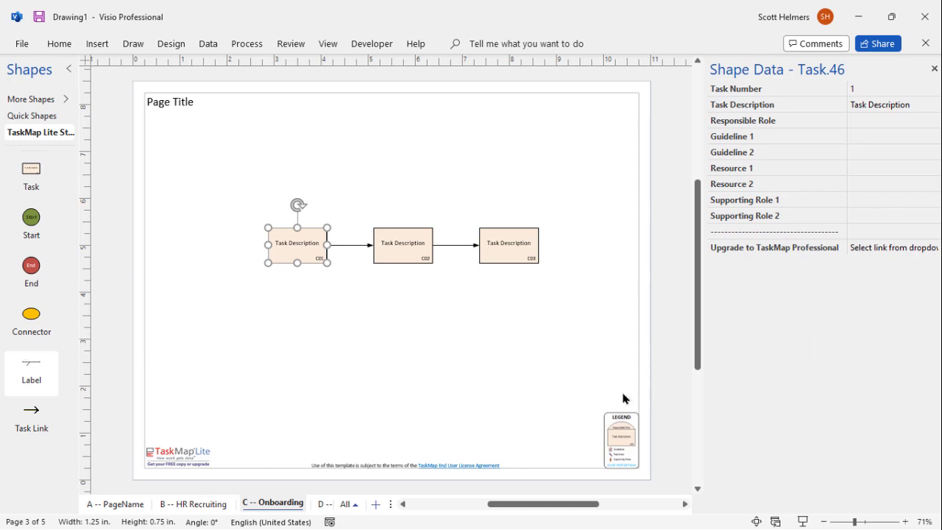
pyautogui.click(195, 504)
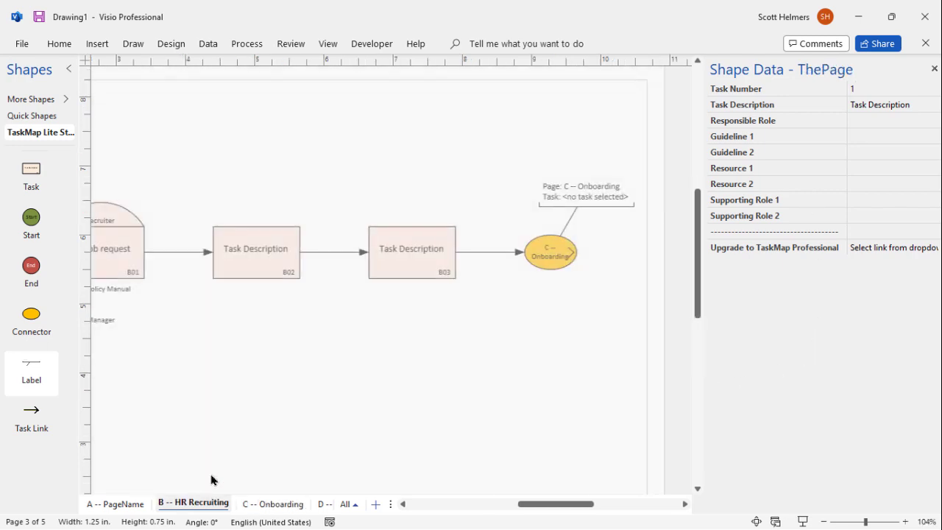
pyautogui.click(548, 266)
pyautogui.click(878, 103)
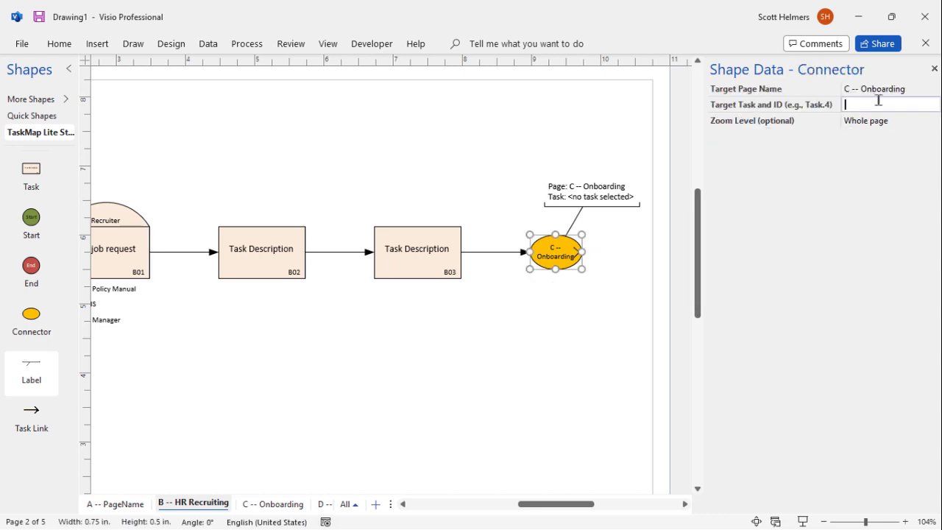
pyautogui.write('Task.46')
pyautogui.click(623, 216)
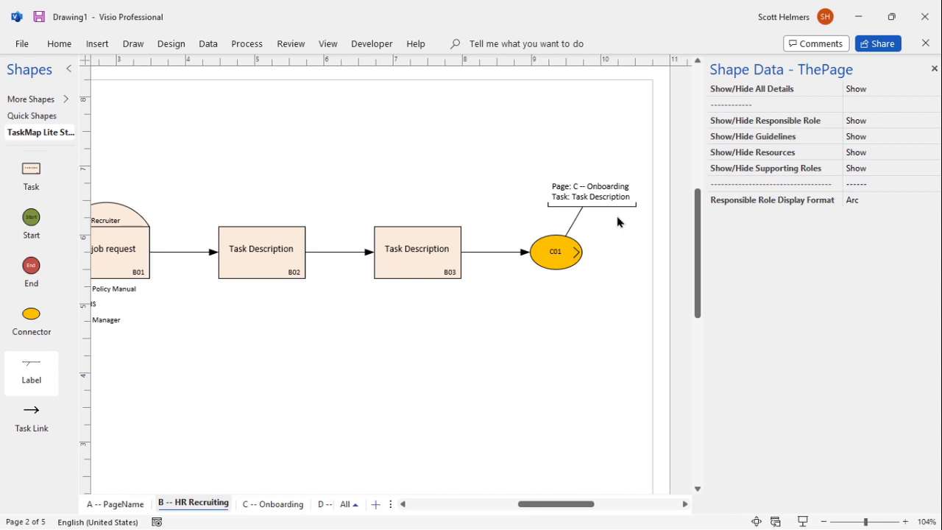
# Step: Follow the Connector's link to the Onboarding page and set the description of task C01 to "Issue ID card"
pyautogui.doubleClick(557, 254)
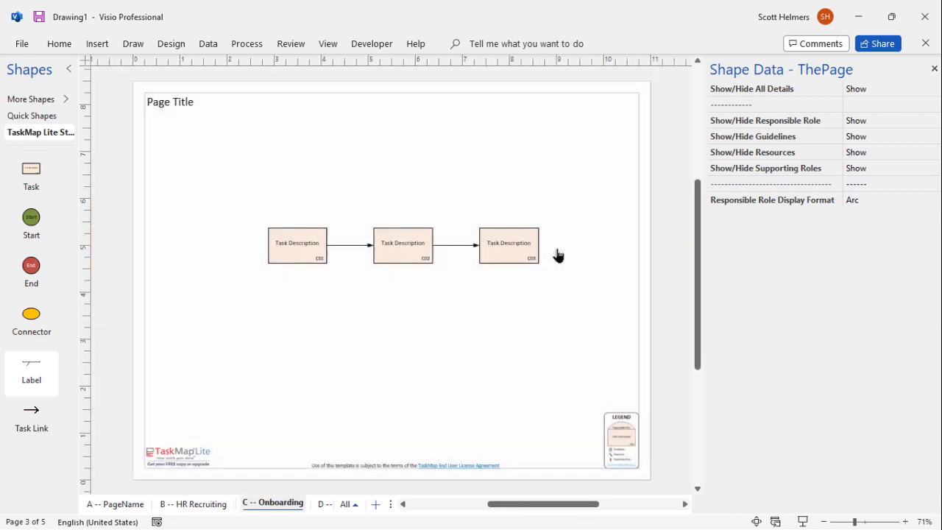
pyautogui.click(298, 248)
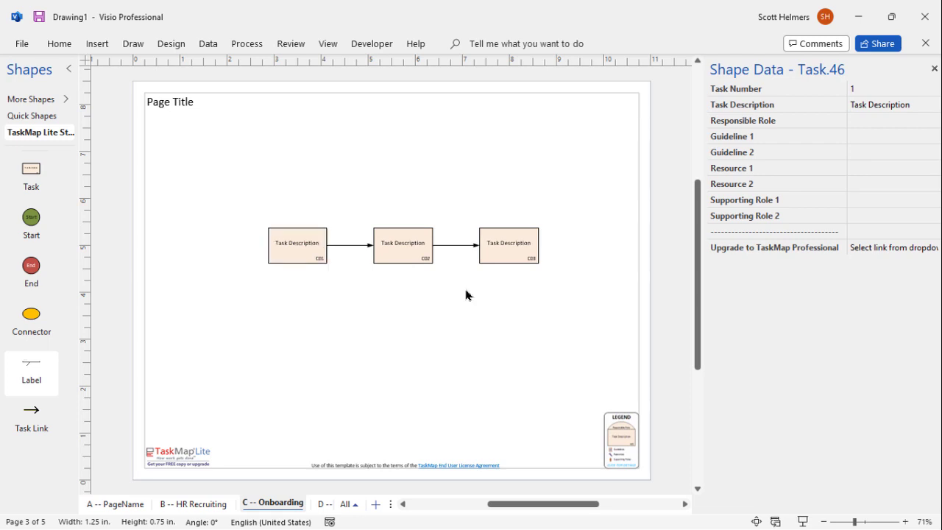
pyautogui.write('Issue ID')
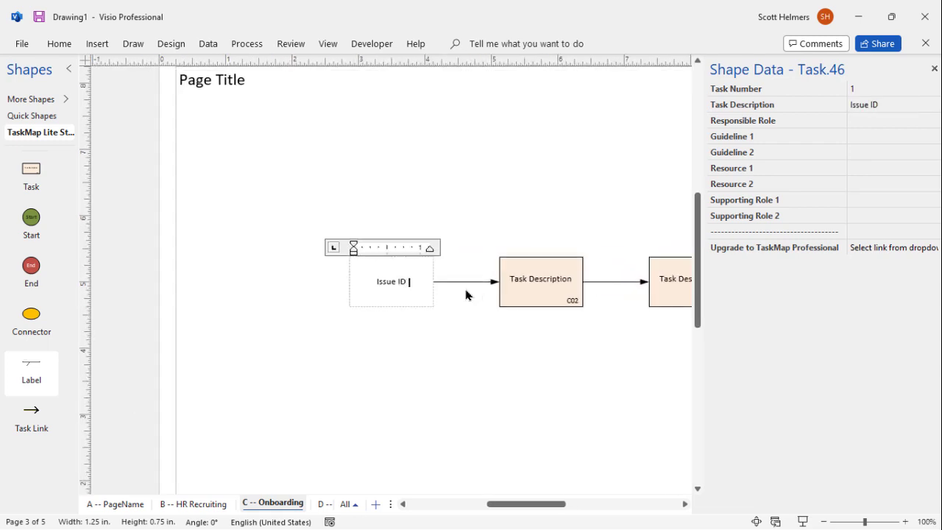
pyautogui.write(' card')
pyautogui.click(454, 312)
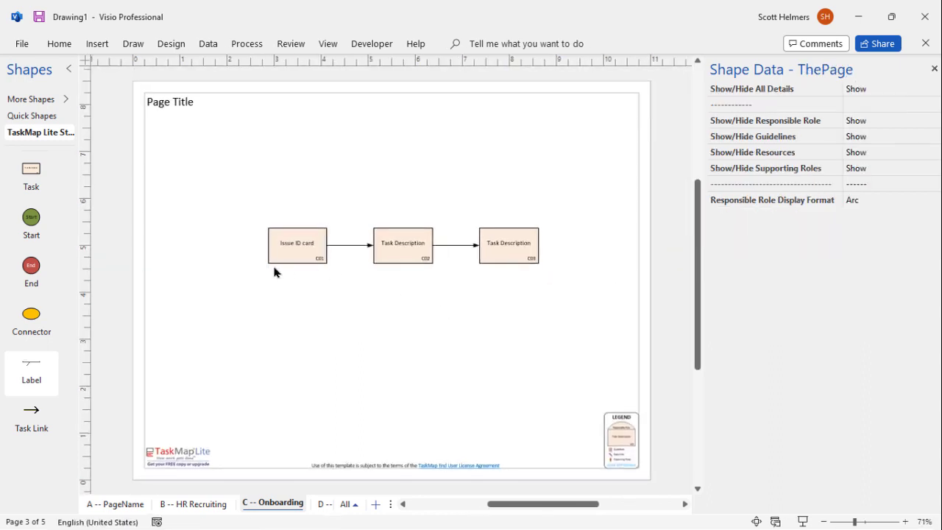
# Step: Add a Connector shape before the "Issue ID card" task, aligned with the row, and attach a Label to it
pyautogui.moveTo(178, 187); pyautogui.dragTo(551, 301)
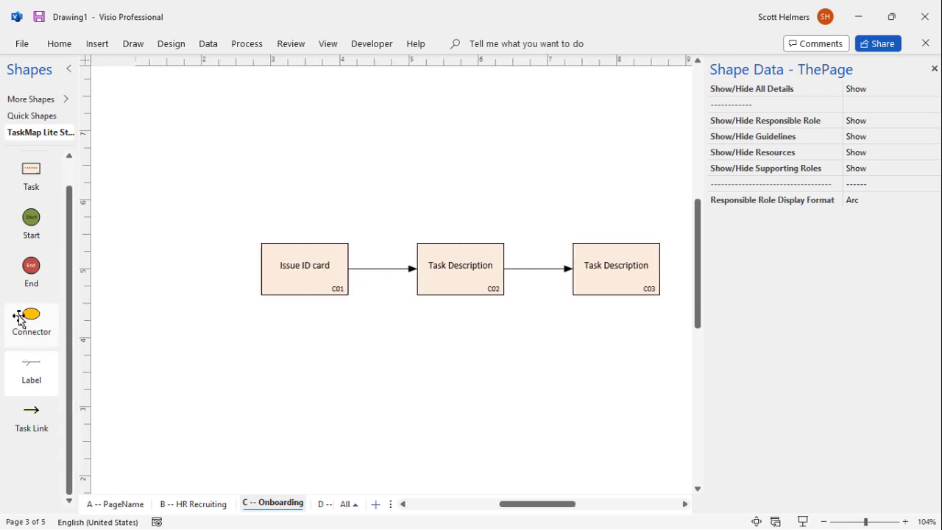
pyautogui.moveTo(30, 315); pyautogui.dragTo(168, 273)
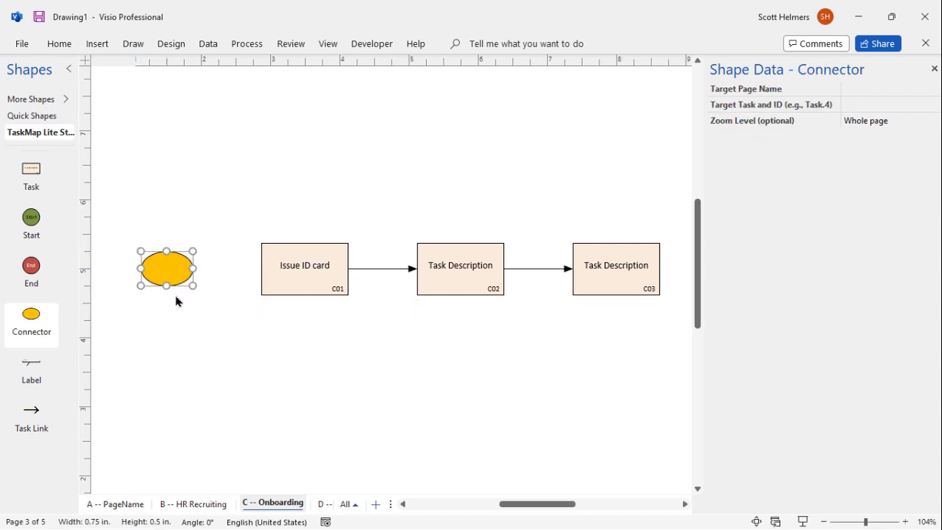
pyautogui.moveTo(38, 364); pyautogui.dragTo(166, 268)
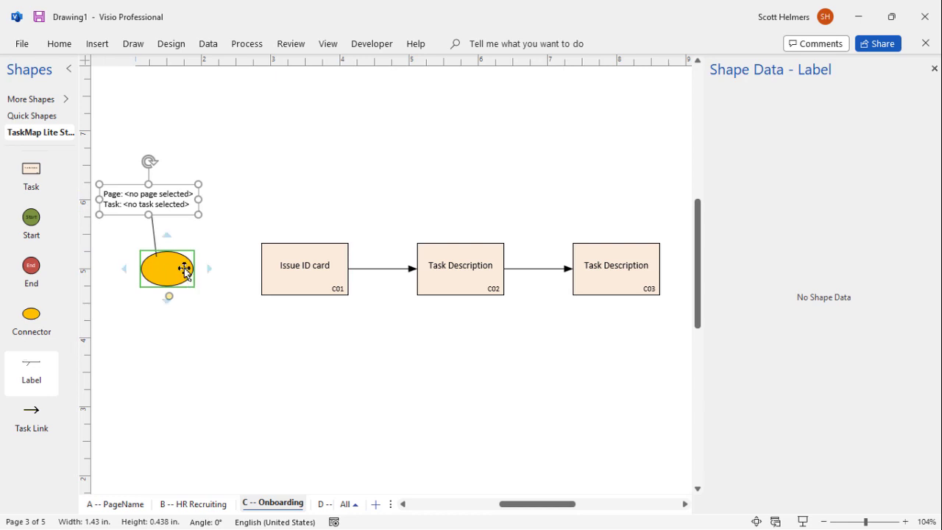